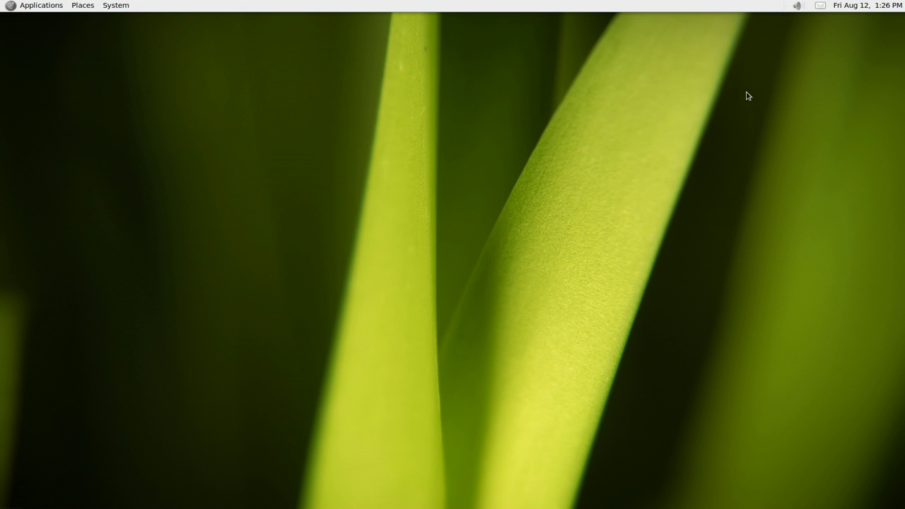
Step: Check the available connectors for sound input in Sound Preferences, keep Microphone 1, and close the preferences
{"action": "left_click", "coordinate": [801, 8]}
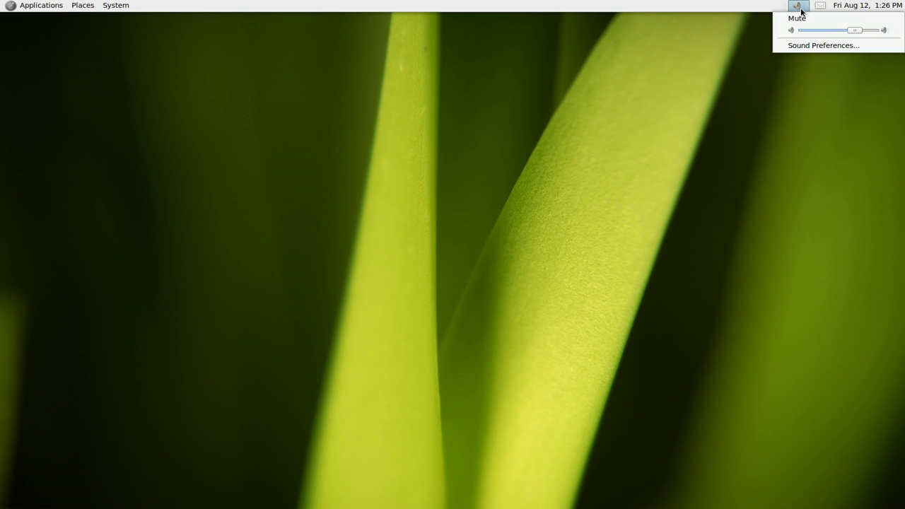
{"action": "left_click", "coordinate": [806, 45]}
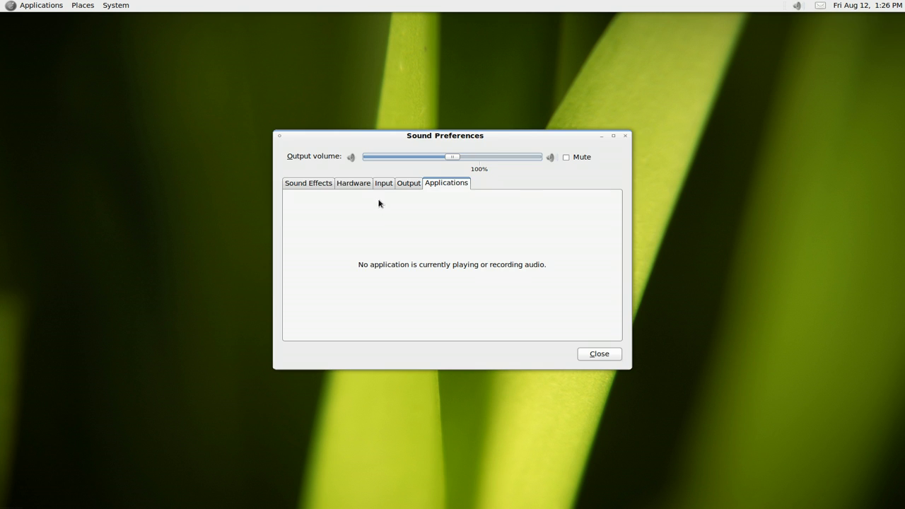
{"action": "left_click", "coordinate": [382, 185]}
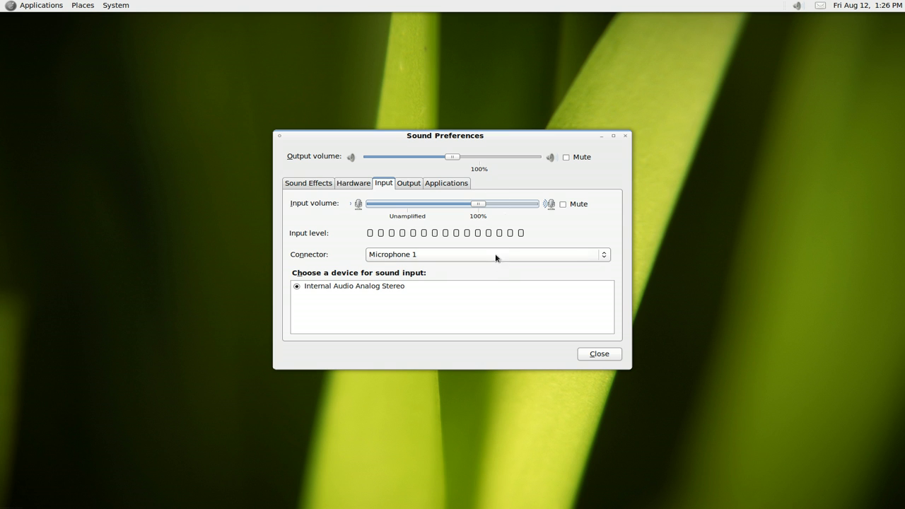
{"action": "left_click", "coordinate": [470, 258]}
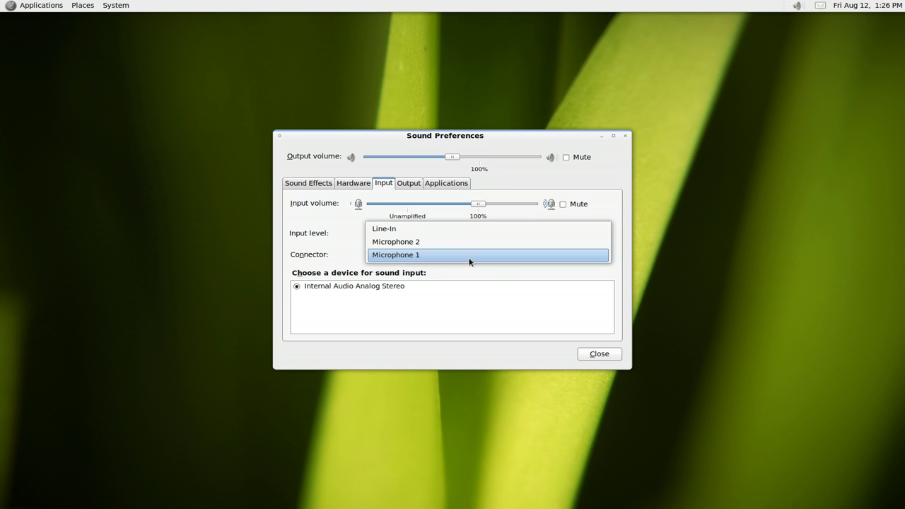
{"action": "left_click", "coordinate": [470, 259]}
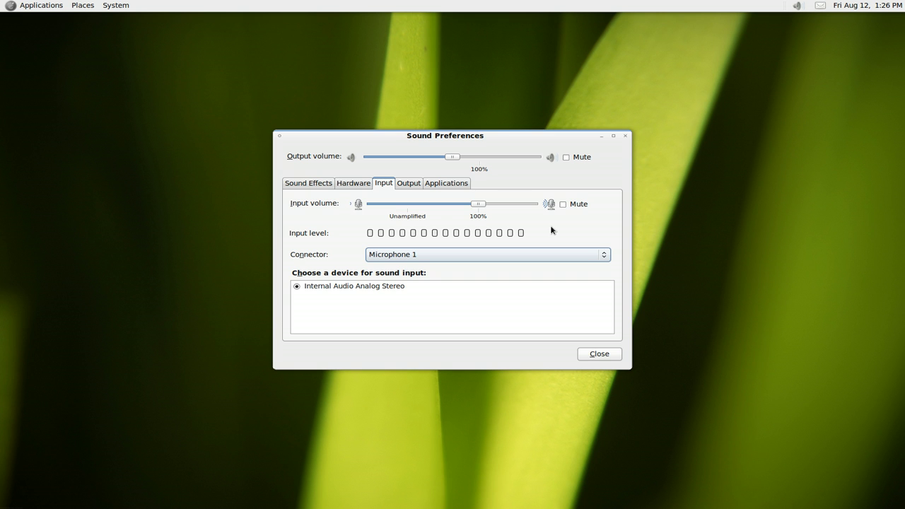
{"action": "left_click", "coordinate": [616, 355]}
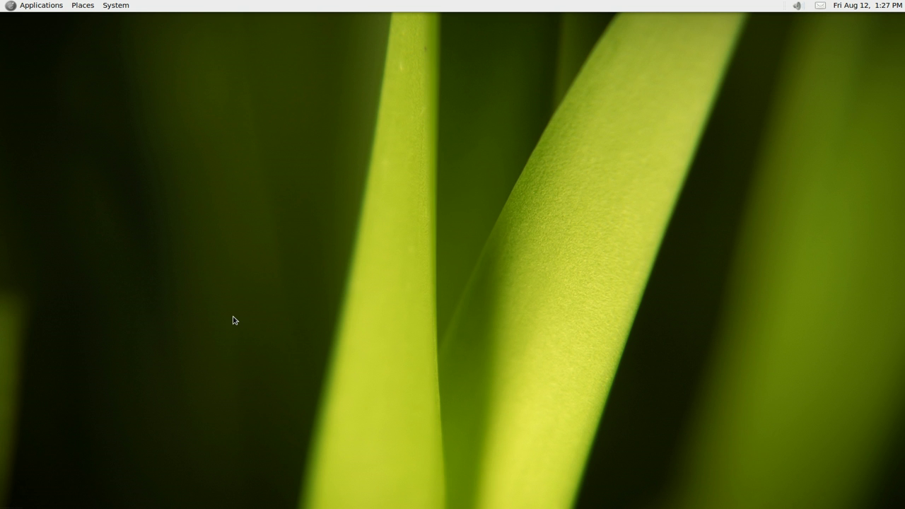
Step: Open an enlarged terminal window near the upper part of the desktop and run alsamixer in it
{"action": "left_click", "coordinate": [15, 257]}
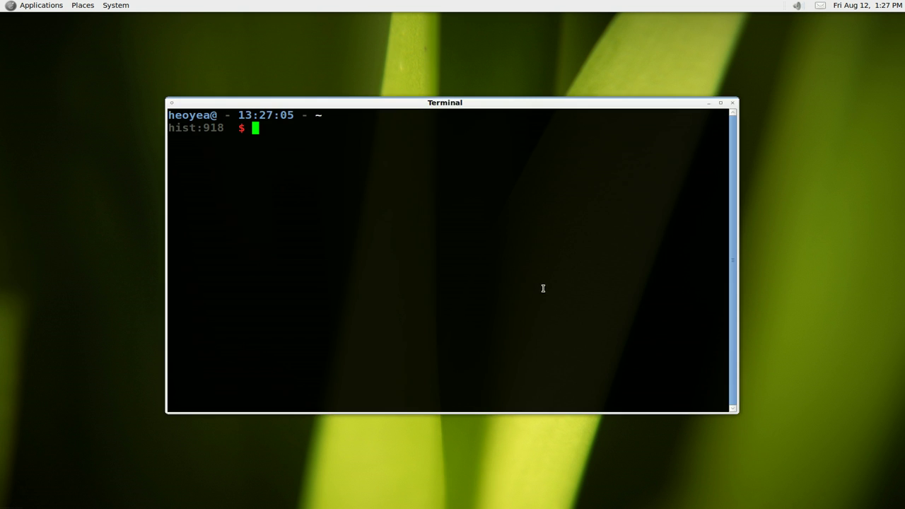
{"action": "key", "text": "alt+F8"}
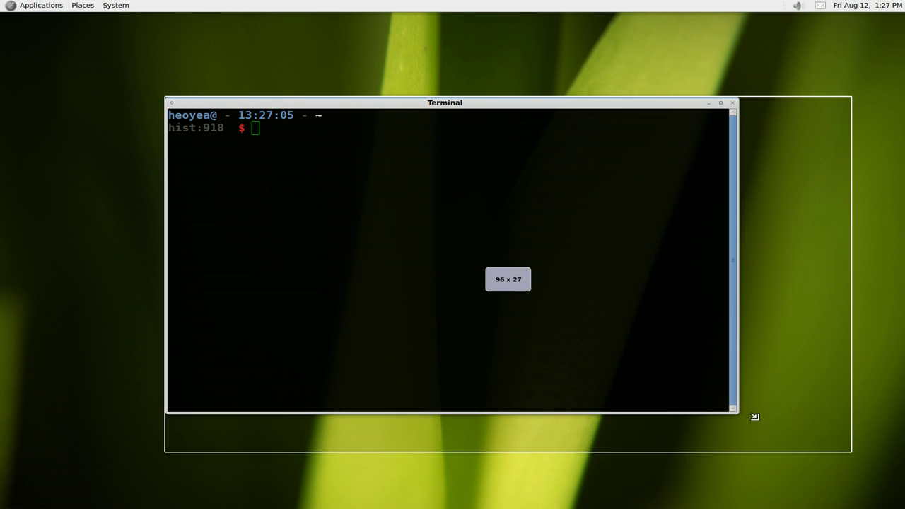
{"action": "left_click_drag", "start_coordinate": [626, 108], "coordinate": [518, 73]}
{"action": "type", "text": "alsamixer"}
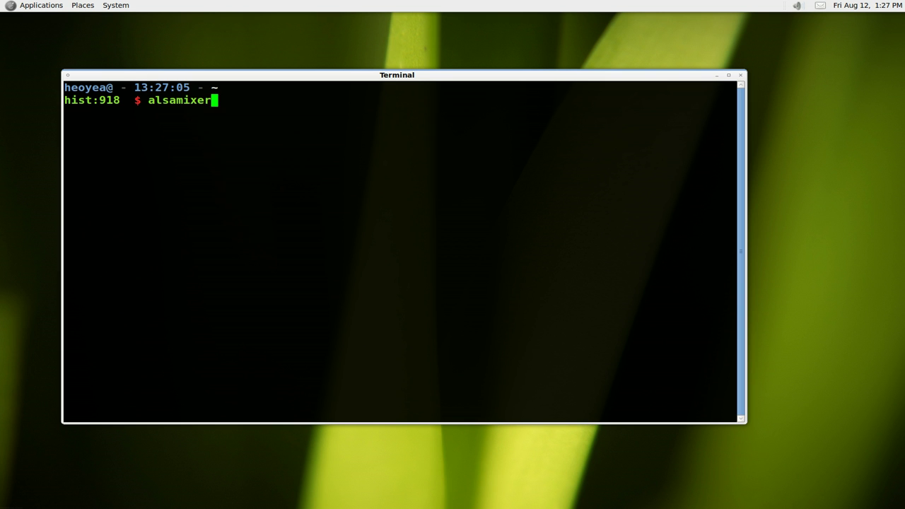
{"action": "key", "text": "Return"}
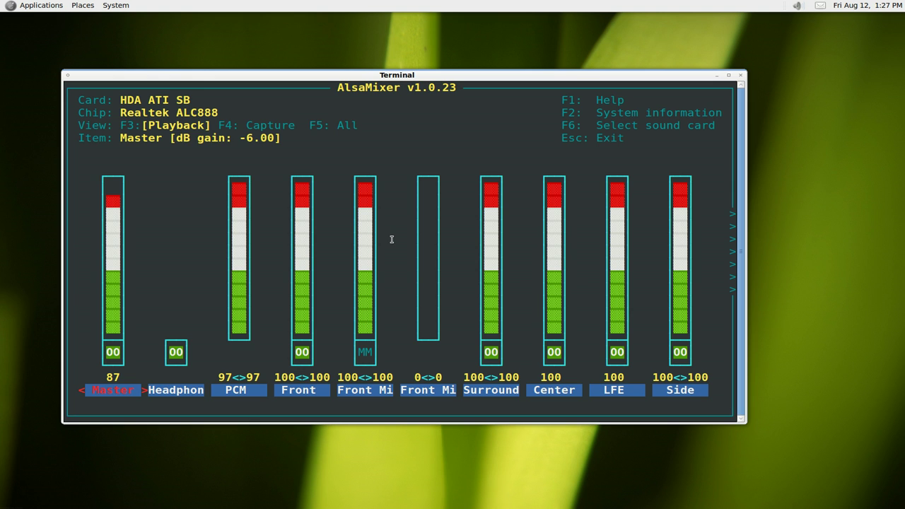
Step: Look through the playback channels from Master to the channels beyond Front Mic, and return to Master
{"action": "key", "text": "Right"}
{"action": "key", "text": "Right"}
{"action": "key", "text": "Right"}
{"action": "key", "text": "Right"}
{"action": "key", "text": "Left"}
{"action": "key", "text": "Right"}
{"action": "key", "text": "Left"}
{"action": "key", "text": "Right"}
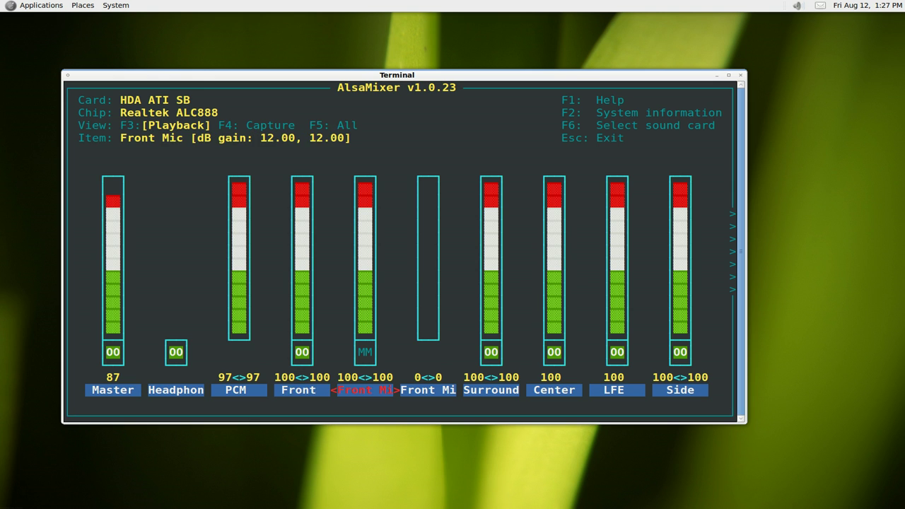
{"action": "key", "text": "Right"}
{"action": "key", "text": "Right"}
{"action": "key", "text": "Right"}
{"action": "key", "text": "Right"}
{"action": "key", "text": "Right"}
{"action": "key", "text": "Right"}
{"action": "key", "text": "Right"}
{"action": "key", "text": "Right"}
{"action": "key", "text": "Left"}
{"action": "key", "text": "Left"}
{"action": "key", "text": "Left"}
{"action": "key", "text": "Left"}
{"action": "key", "text": "Left"}
{"action": "key", "text": "Left"}
{"action": "key", "text": "Left"}
{"action": "key", "text": "Left"}
{"action": "key", "text": "Left"}
{"action": "key", "text": "Left"}
{"action": "key", "text": "Left"}
{"action": "key", "text": "Left"}
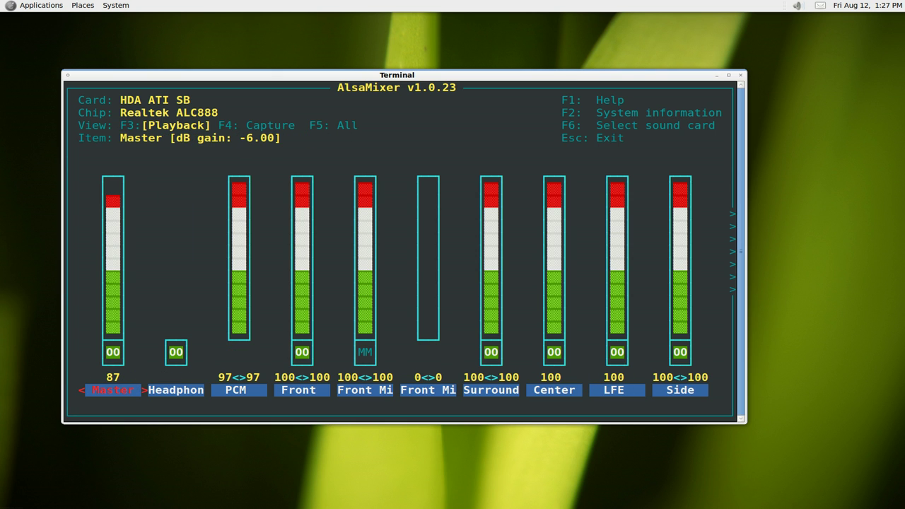
Step: Lower the Master playback volume and raise it to 100
{"action": "key", "text": "Down"}
{"action": "key", "text": "Down"}
{"action": "key", "text": "Down"}
{"action": "key", "text": "Down"}
{"action": "key", "text": "Down"}
{"action": "key", "text": "Down"}
{"action": "key", "text": "Down"}
{"action": "key", "text": "Down"}
{"action": "key", "text": "Down"}
{"action": "key", "text": "Down"}
{"action": "key", "text": "Down"}
{"action": "key", "text": "Down"}
{"action": "key", "text": "Up"}
{"action": "key", "text": "Up"}
{"action": "key", "text": "Up"}
{"action": "key", "text": "Up"}
{"action": "key", "text": "Up"}
{"action": "key", "text": "Up"}
{"action": "key", "text": "Up"}
{"action": "key", "text": "Up"}
{"action": "key", "text": "Up"}
{"action": "key", "text": "Up"}
{"action": "key", "text": "Up"}
{"action": "key", "text": "Up"}
{"action": "key", "text": "Up"}
{"action": "key", "text": "Up"}
{"action": "key", "text": "Up"}
{"action": "key", "text": "Up"}
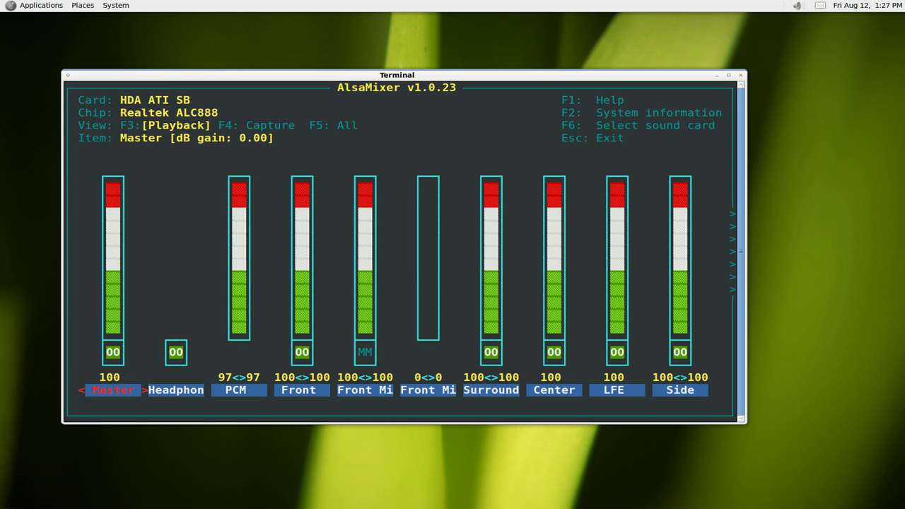
Step: Examine the full item names of the Front channel and the two truncated front microphone channels
{"action": "key", "text": "Right"}
{"action": "key", "text": "Right"}
{"action": "key", "text": "Right"}
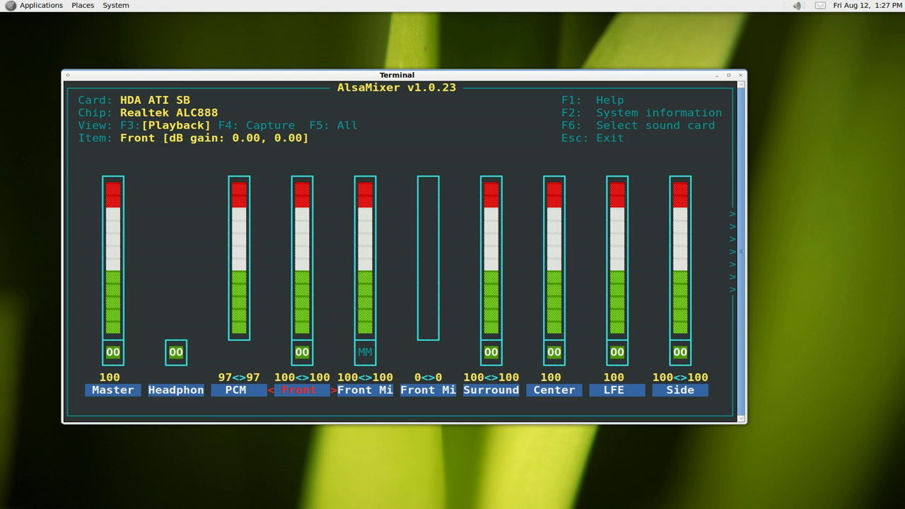
{"action": "left_click_drag", "start_coordinate": [163, 138], "coordinate": [71, 138]}
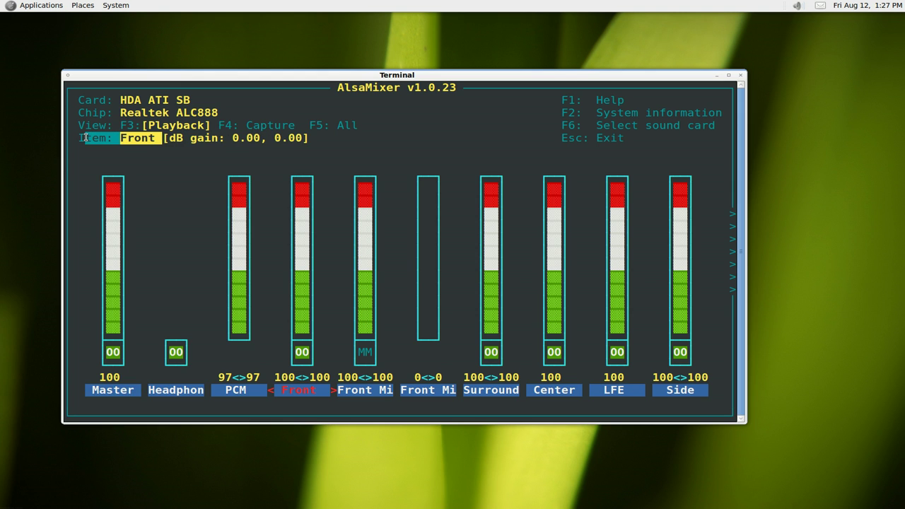
{"action": "left_click", "coordinate": [123, 143]}
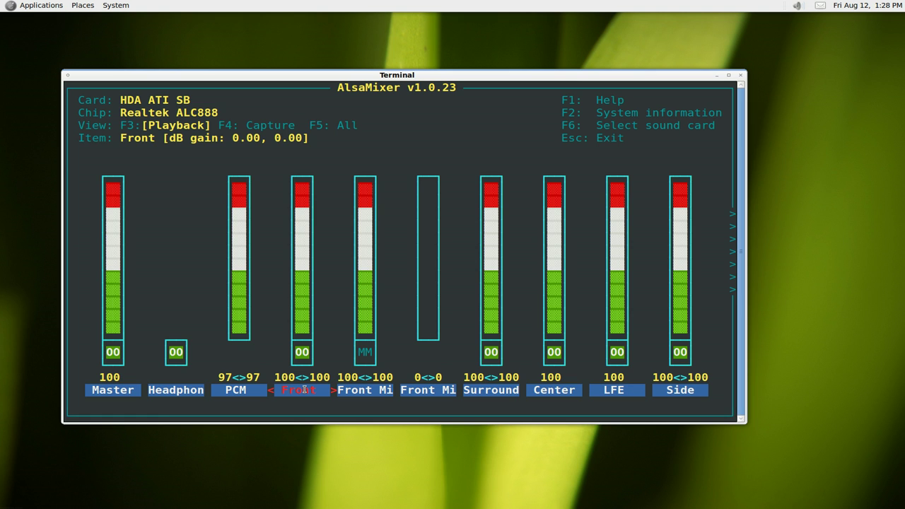
{"action": "key", "text": "Right"}
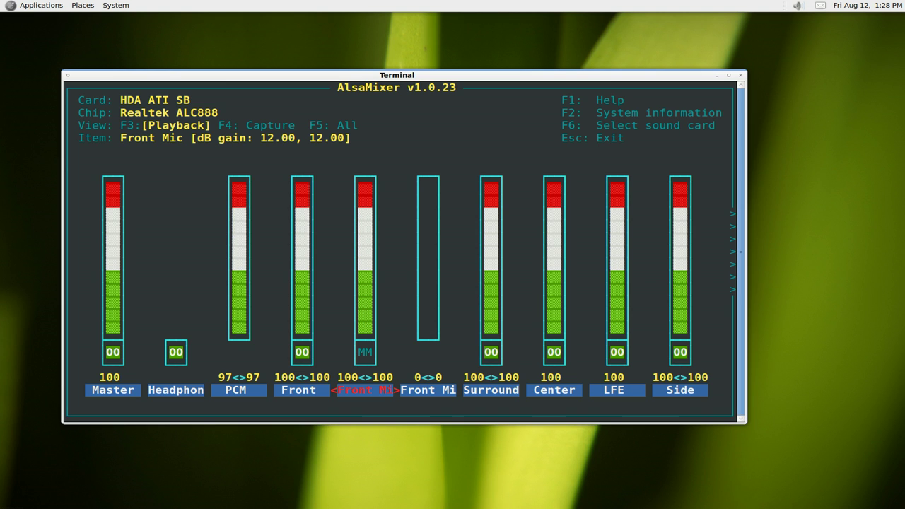
{"action": "left_click_drag", "start_coordinate": [190, 138], "coordinate": [121, 139]}
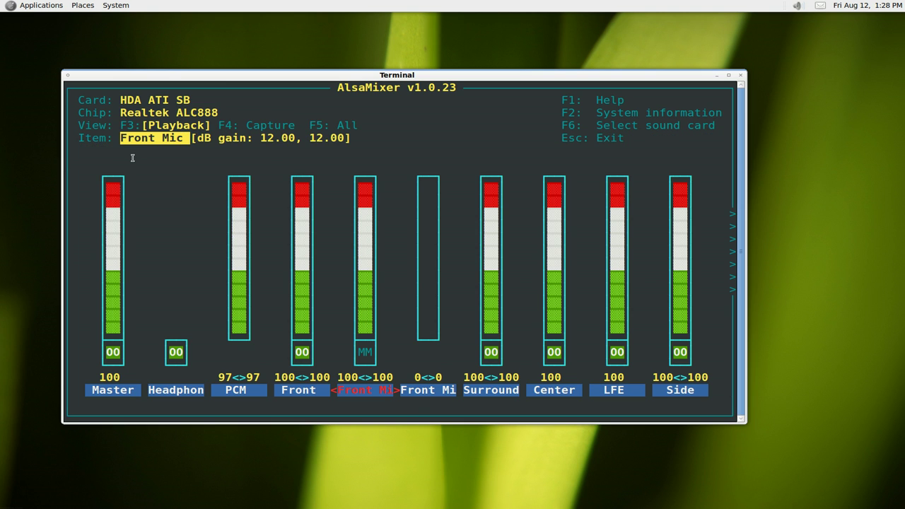
{"action": "left_click", "coordinate": [384, 220]}
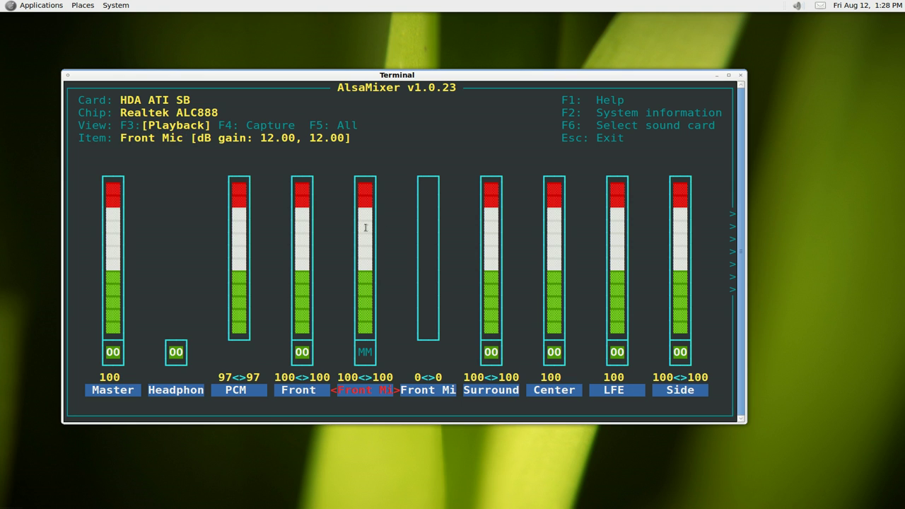
{"action": "key", "text": "Right"}
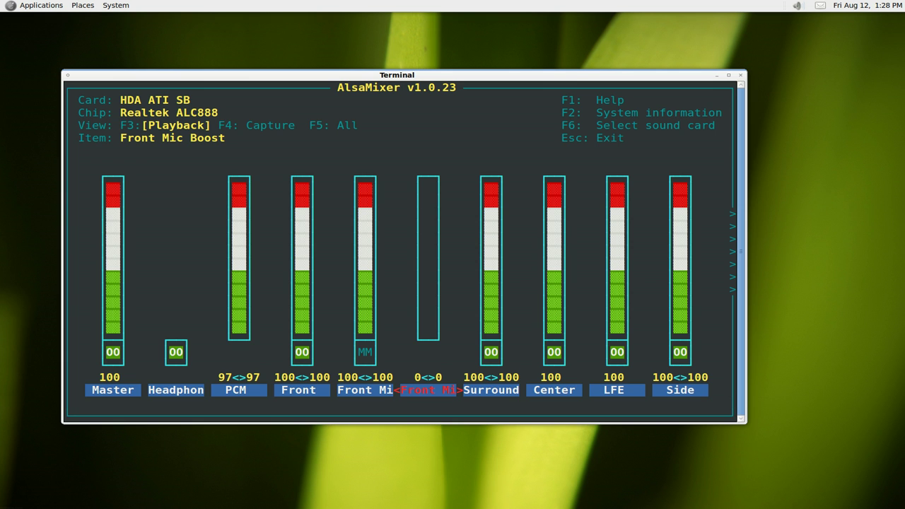
Step: Look through the remaining playback channels to the end of the list and go back to Mic
{"action": "key", "text": "Right"}
{"action": "key", "text": "Right"}
{"action": "key", "text": "Right"}
{"action": "key", "text": "Right"}
{"action": "key", "text": "Right"}
{"action": "key", "text": "Right"}
{"action": "key", "text": "Right"}
{"action": "key", "text": "Right"}
{"action": "key", "text": "Right"}
{"action": "key", "text": "Right"}
{"action": "key", "text": "Right"}
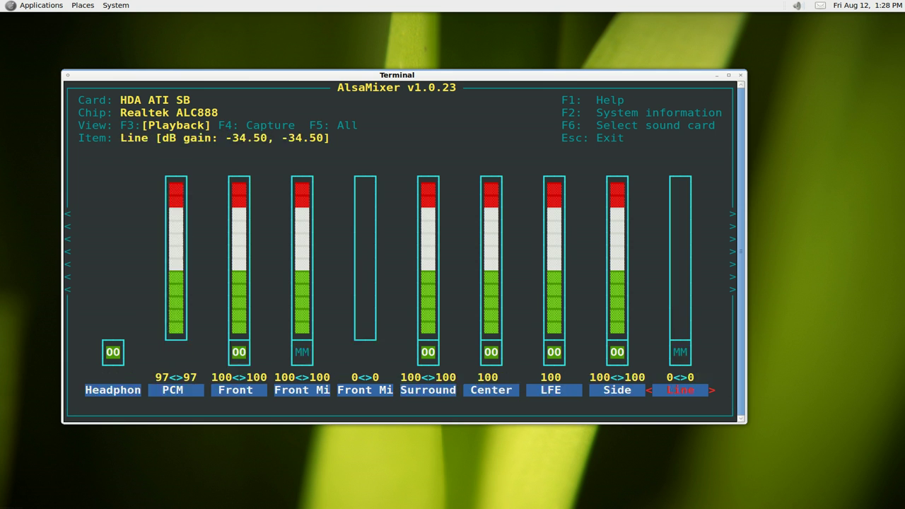
{"action": "key", "text": "Left"}
{"action": "key", "text": "Left"}
{"action": "key", "text": "Left"}
{"action": "key", "text": "Left"}
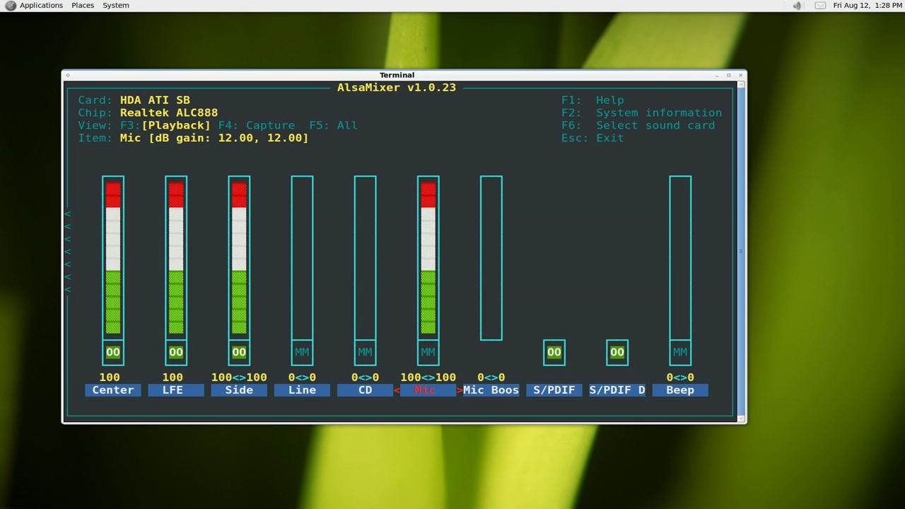
Step: Compare the Playback, Capture and All views of the mixer, and highlight their names in the header
{"action": "key", "text": "F4"}
{"action": "key", "text": "F5"}
{"action": "key", "text": "F4"}
{"action": "key", "text": "F5"}
{"action": "key", "text": "F3"}
{"action": "key", "text": "F4"}
{"action": "key", "text": "F5"}
{"action": "key", "text": "F3"}
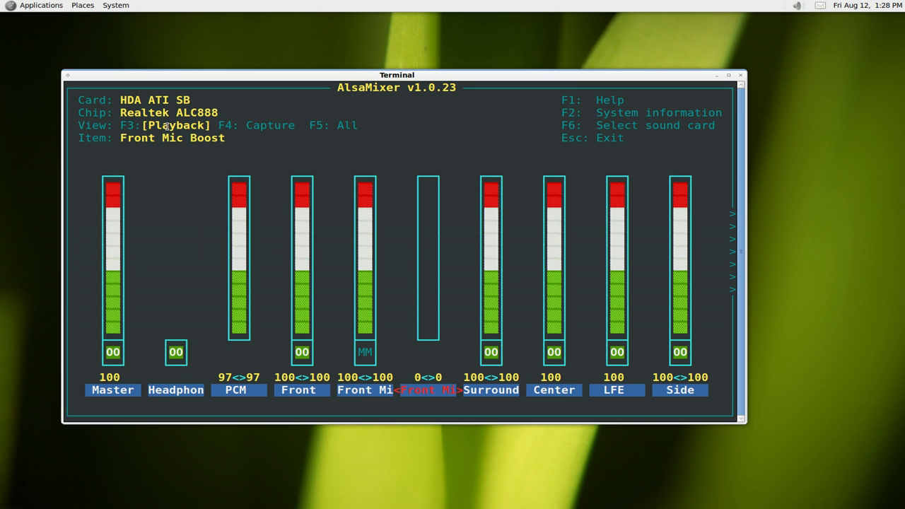
{"action": "double_click", "coordinate": [167, 127]}
{"action": "double_click", "coordinate": [255, 127]}
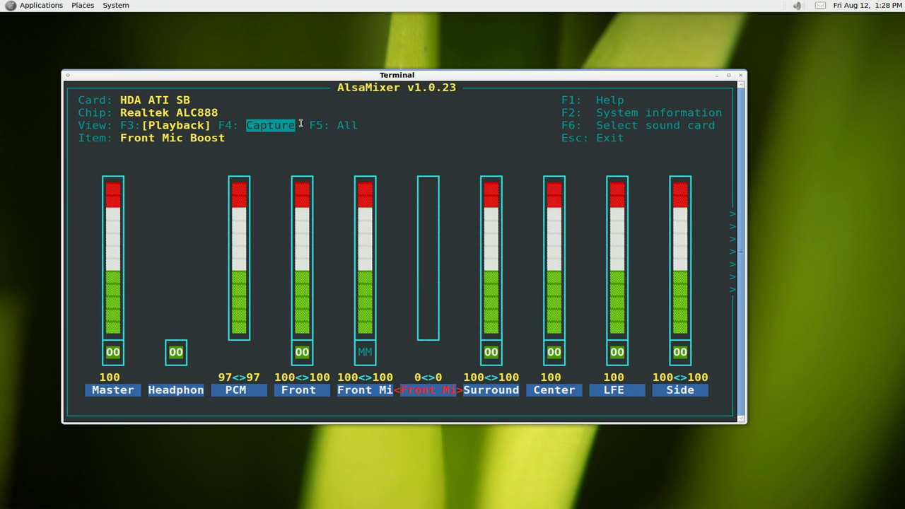
{"action": "double_click", "coordinate": [344, 125]}
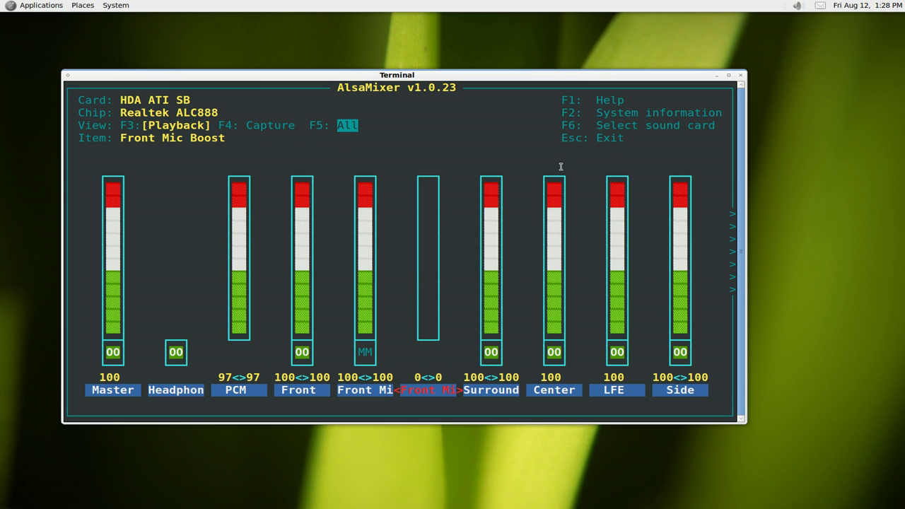
Step: Show the Capture view and examine the microphone boost, capture channels and the two input sources, Mic and Front Mic
{"action": "key", "text": "F4"}
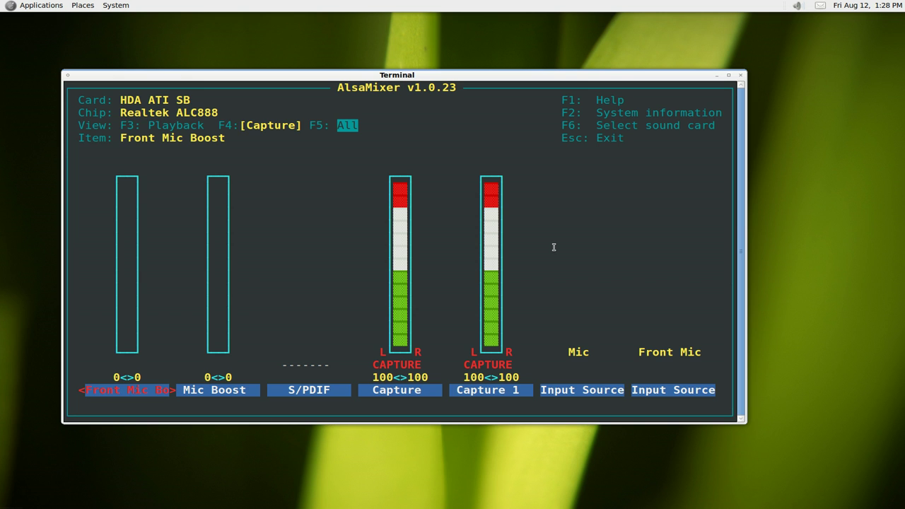
{"action": "key", "text": "Right"}
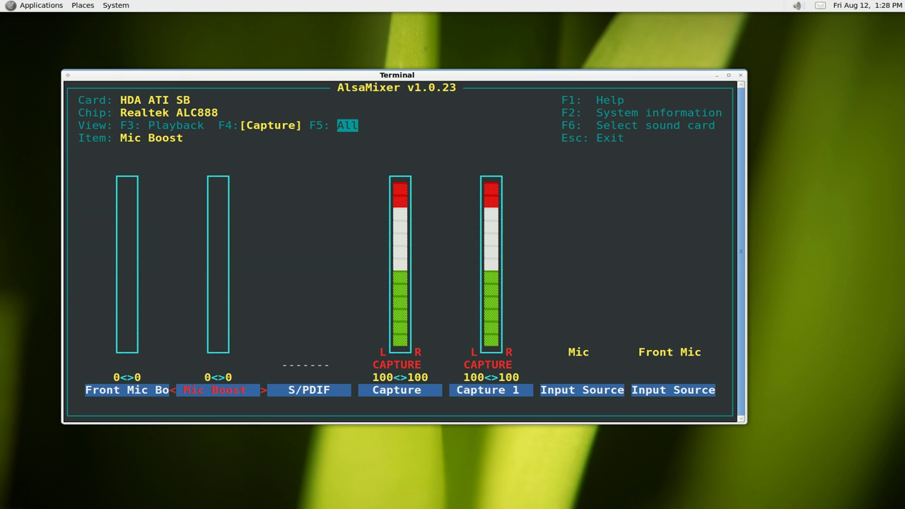
{"action": "key", "text": "Right"}
{"action": "key", "text": "Right"}
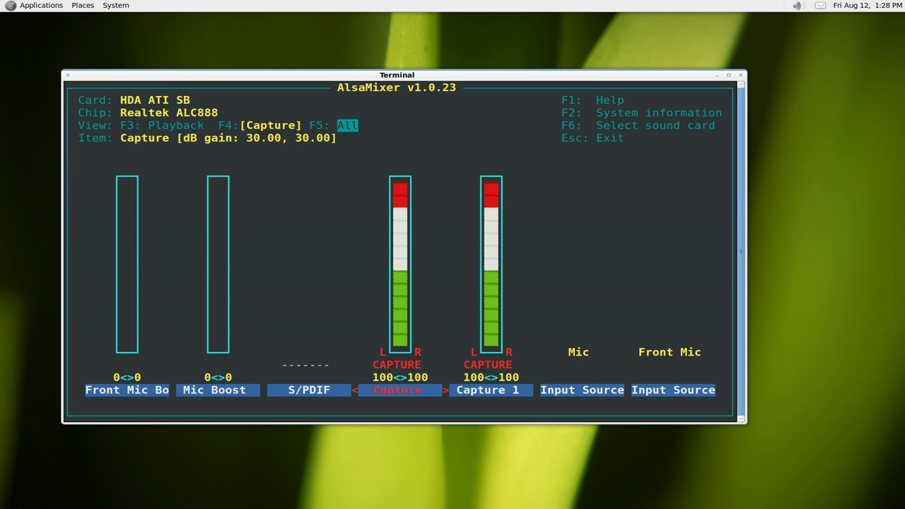
{"action": "key", "text": "Right"}
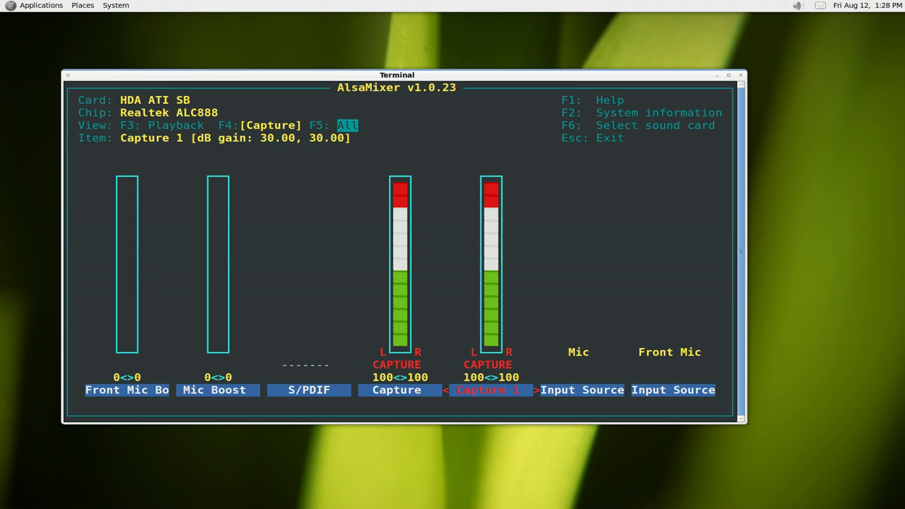
{"action": "key", "text": "Right"}
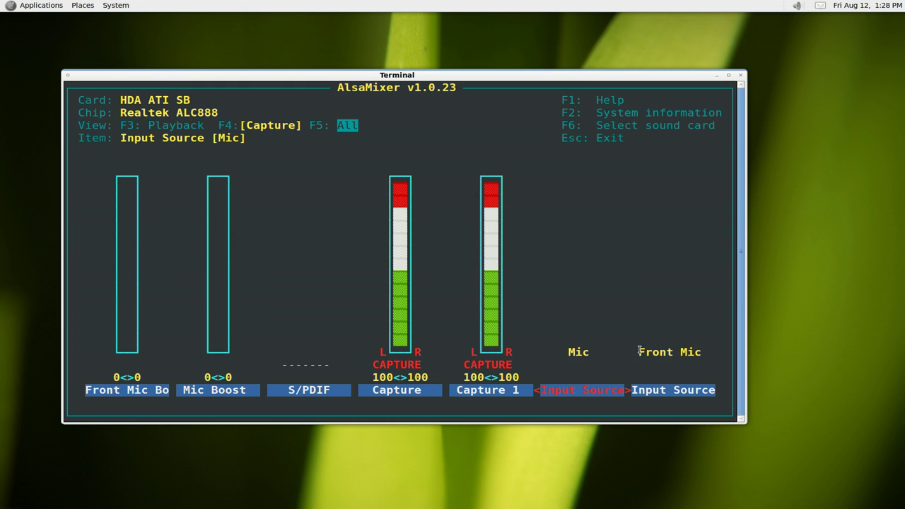
{"action": "double_click", "coordinate": [579, 351]}
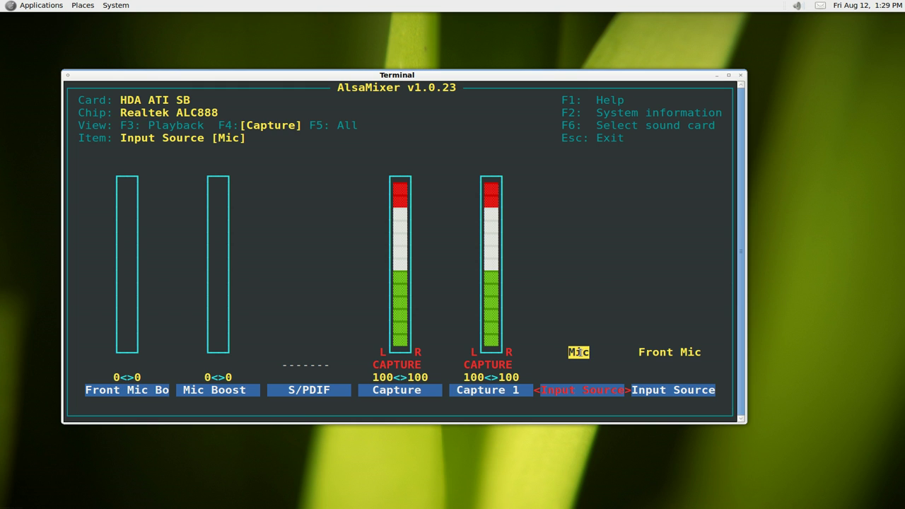
{"action": "left_click_drag", "start_coordinate": [640, 351], "coordinate": [702, 351]}
{"action": "left_click", "coordinate": [665, 375]}
Step: Display /proc/asound/pcm from the sound card's system information and highlight the device number 00-00
{"action": "left_click_drag", "start_coordinate": [730, 113], "coordinate": [714, 128]}
{"action": "left_click", "coordinate": [691, 188]}
{"action": "key", "text": "F2"}
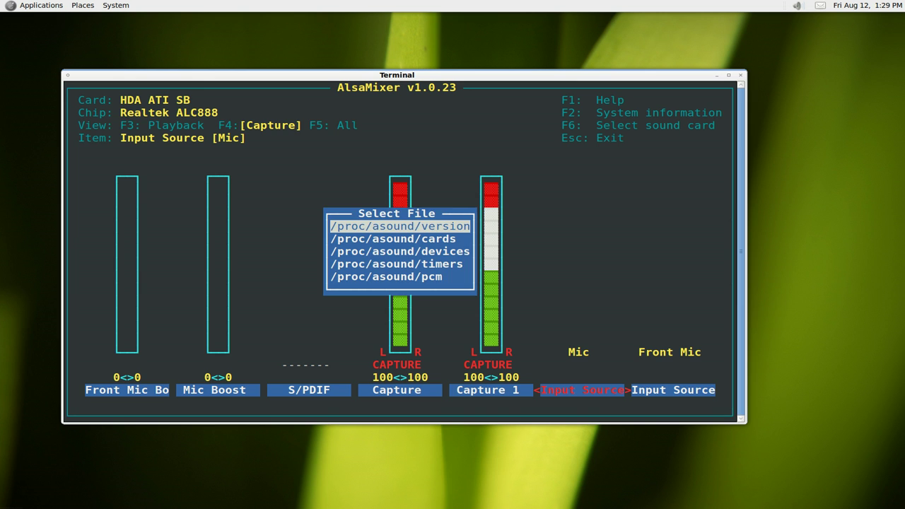
{"action": "key", "text": "Return"}
{"action": "key", "text": "Down"}
{"action": "key", "text": "Down"}
{"action": "key", "text": "Down"}
{"action": "key", "text": "Down"}
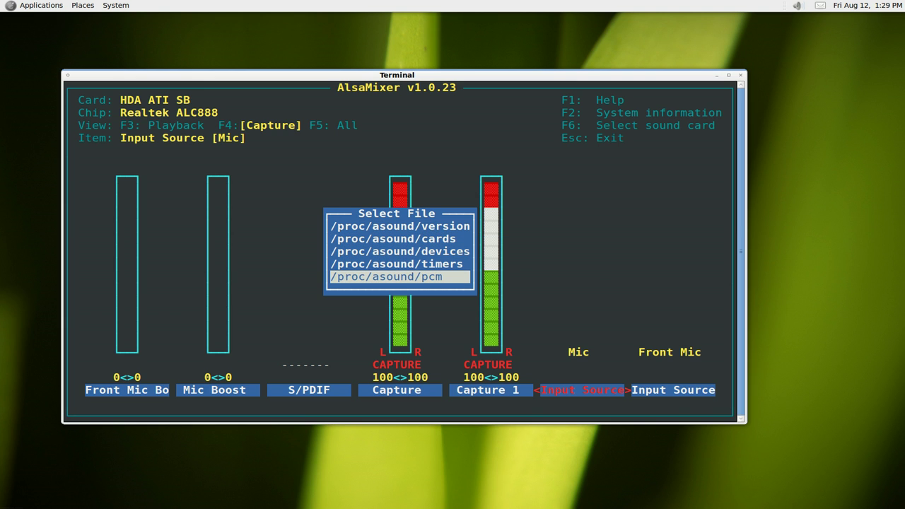
{"action": "key", "text": "Return"}
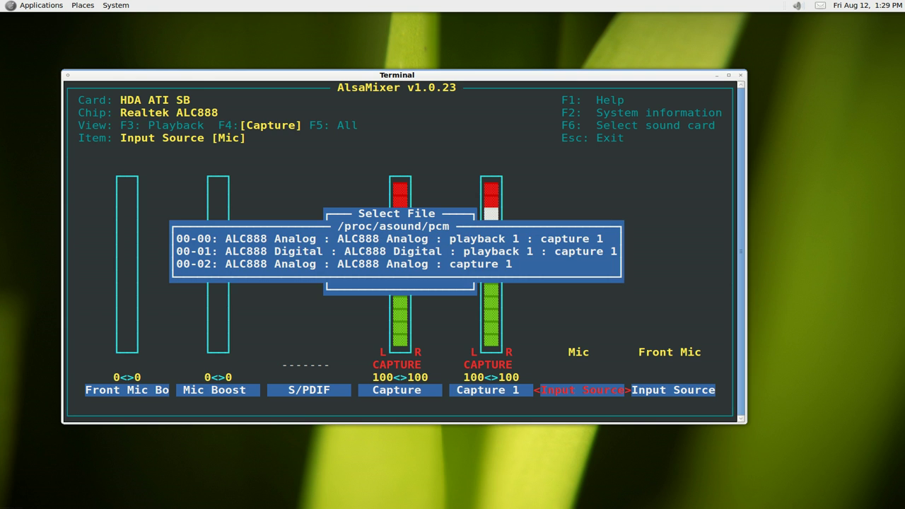
{"action": "triple_click", "coordinate": [212, 239]}
{"action": "left_click_drag", "start_coordinate": [176, 239], "coordinate": [212, 238]}
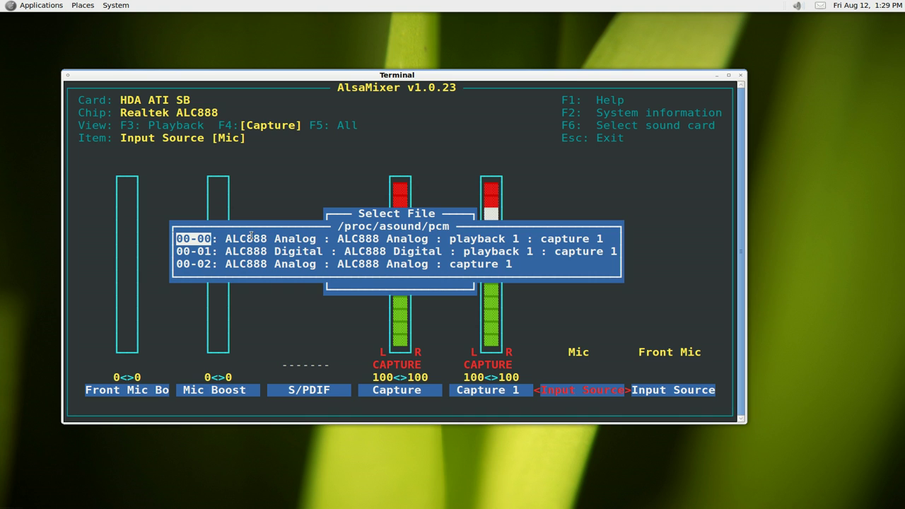
Step: Point out device number 00-02 and the capture entries in /proc/asound/pcm, and return from the system information to the mixer
{"action": "left_click", "coordinate": [200, 264]}
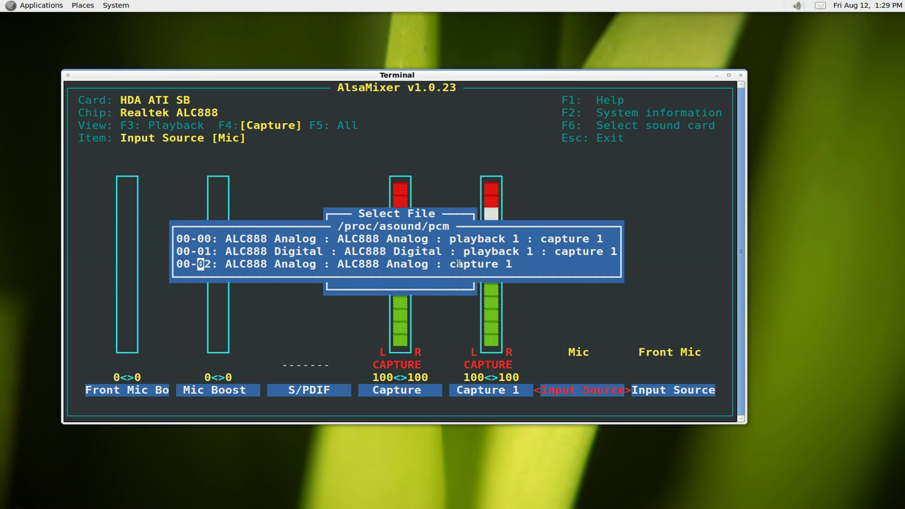
{"action": "left_click_drag", "start_coordinate": [351, 251], "coordinate": [515, 253]}
{"action": "left_click", "coordinate": [474, 251]}
{"action": "key", "text": "Escape"}
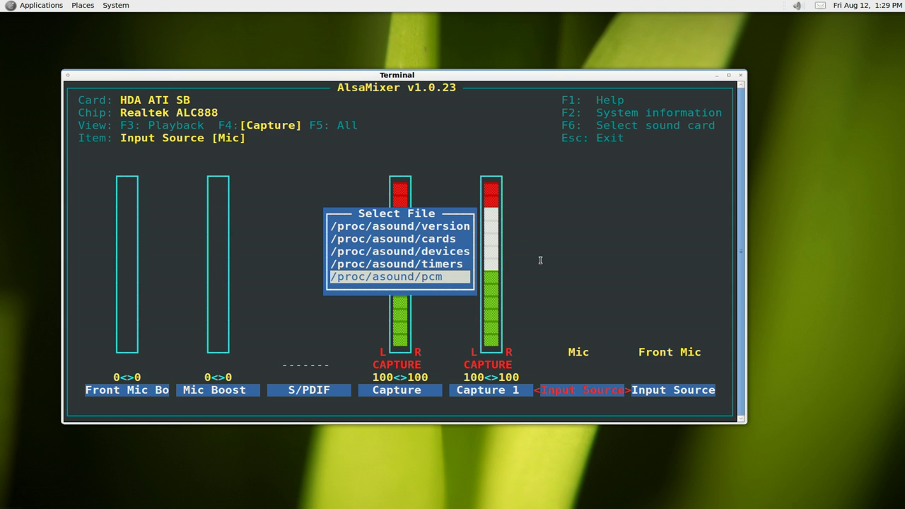
{"action": "key", "text": "Up"}
{"action": "key", "text": "Up"}
{"action": "key", "text": "Down"}
{"action": "key", "text": "Down"}
{"action": "key", "text": "Escape"}
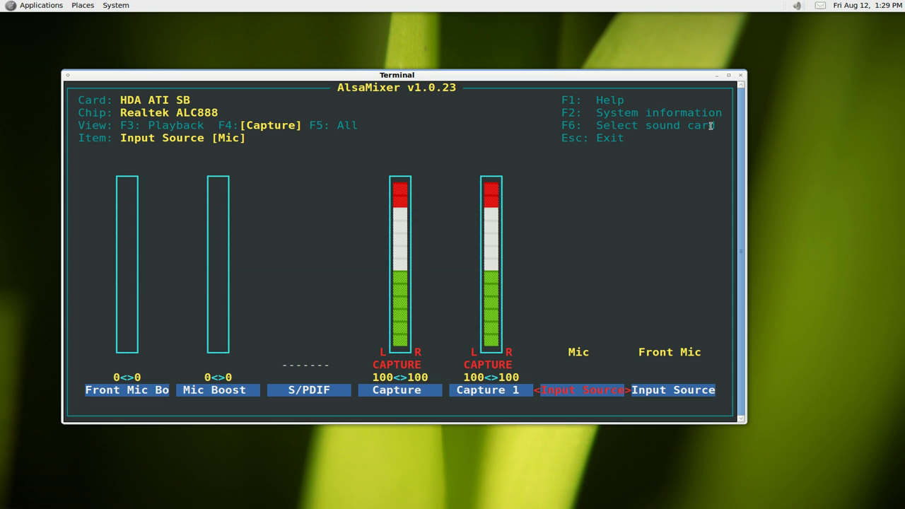
Step: Choose HDA ATI SB as the sound card, and quit alsamixer together with its terminal window
{"action": "left_click_drag", "start_coordinate": [714, 126], "coordinate": [563, 125]}
{"action": "left_click", "coordinate": [596, 244]}
{"action": "key", "text": "F6"}
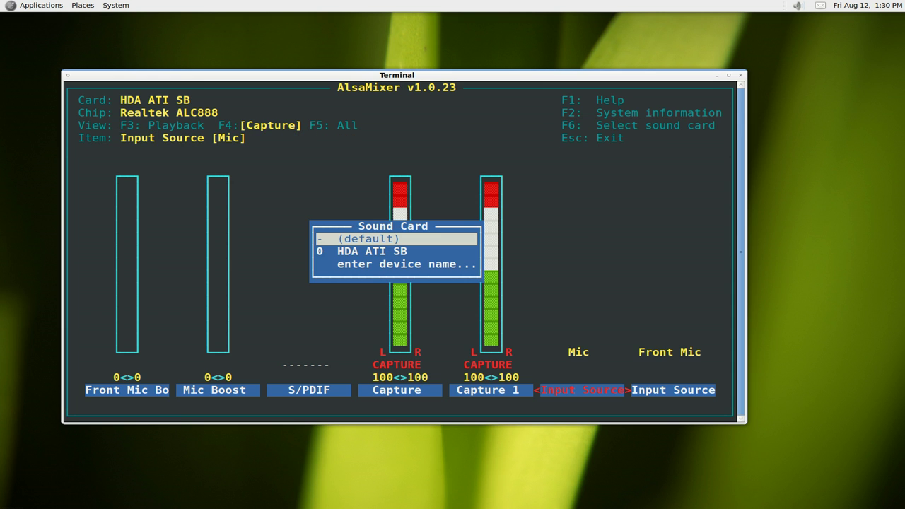
{"action": "key", "text": "Down"}
{"action": "key", "text": "Down"}
{"action": "key", "text": "Up"}
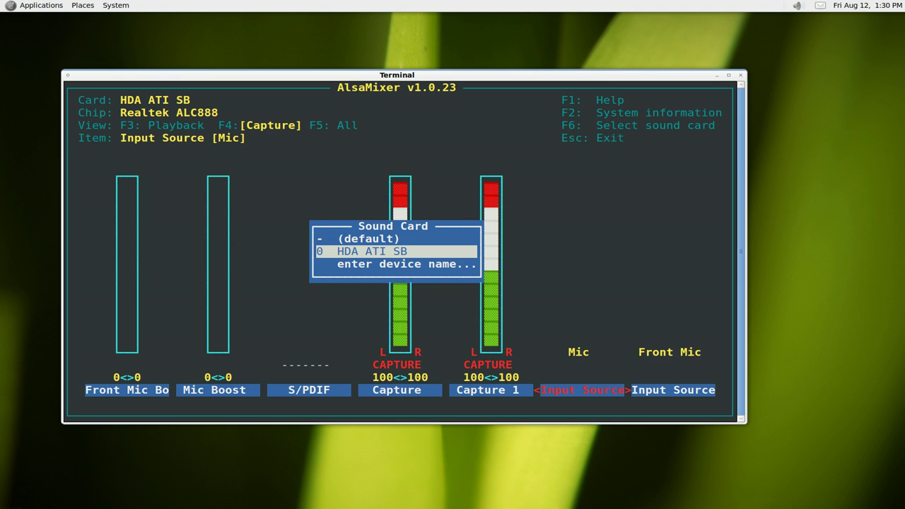
{"action": "key", "text": "Return"}
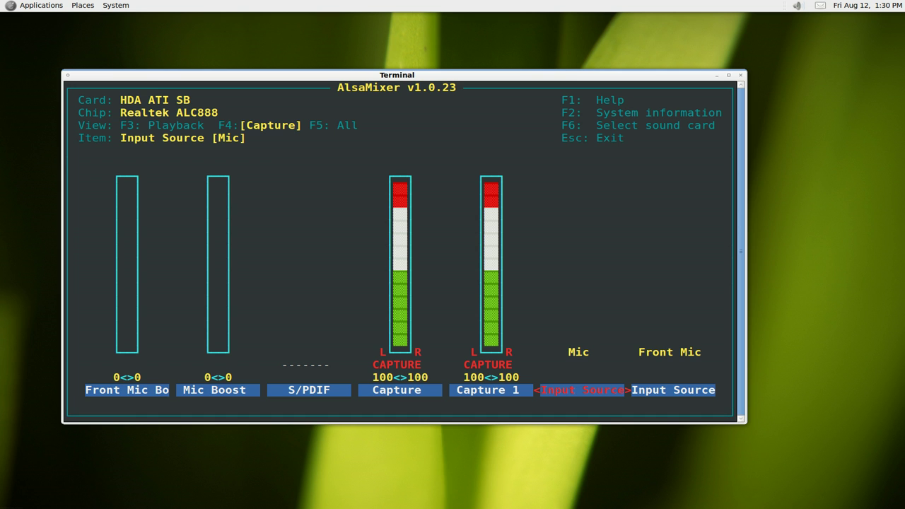
{"action": "key", "text": "Escape"}
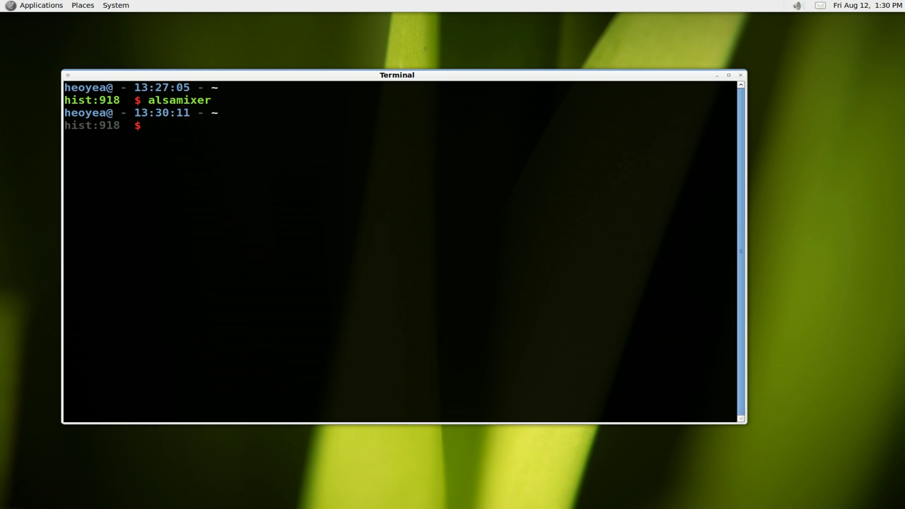
{"action": "left_click", "coordinate": [740, 75]}
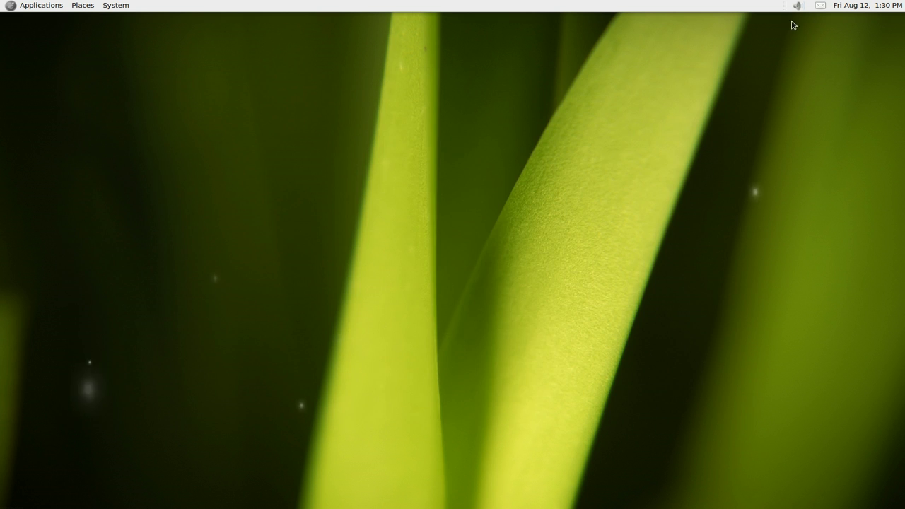
Step: Examine the input connector choices in the desktop's Sound Preferences, keep Microphone 1, and close the preferences
{"action": "left_click", "coordinate": [798, 6]}
{"action": "left_click", "coordinate": [805, 42]}
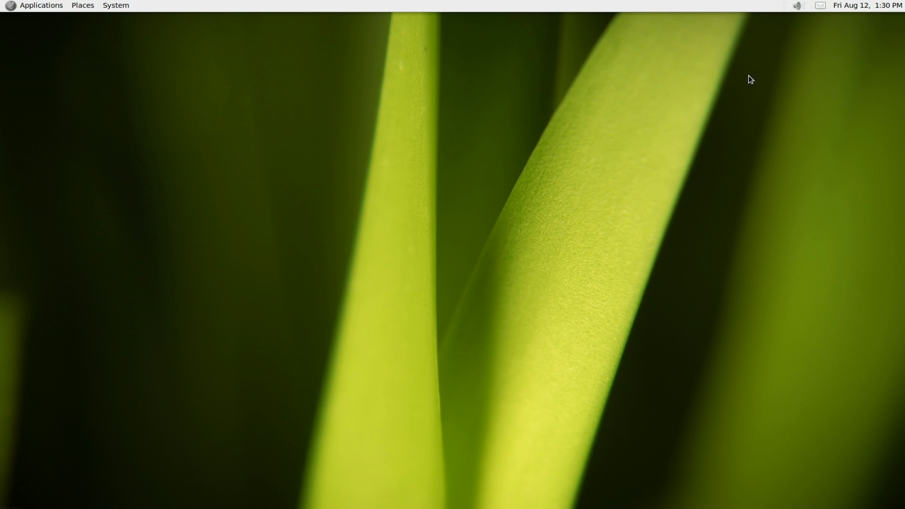
{"action": "left_click", "coordinate": [384, 183]}
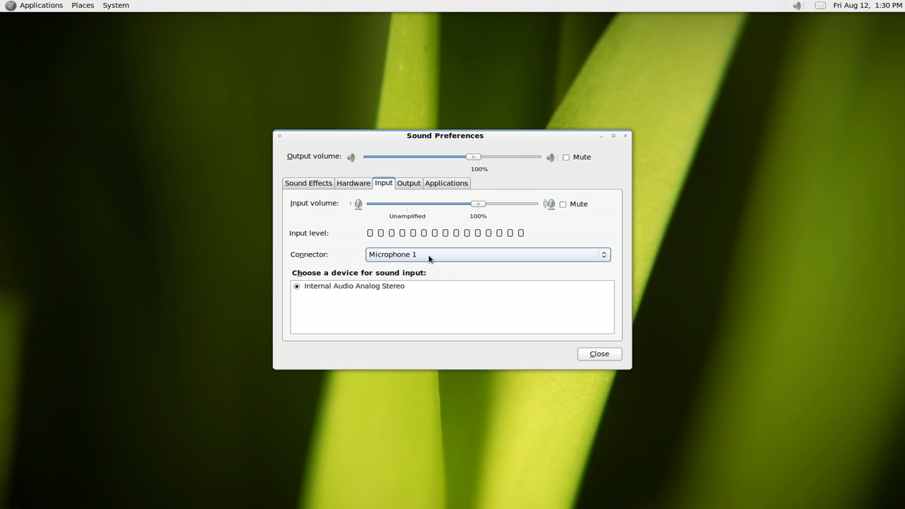
{"action": "left_click", "coordinate": [427, 256]}
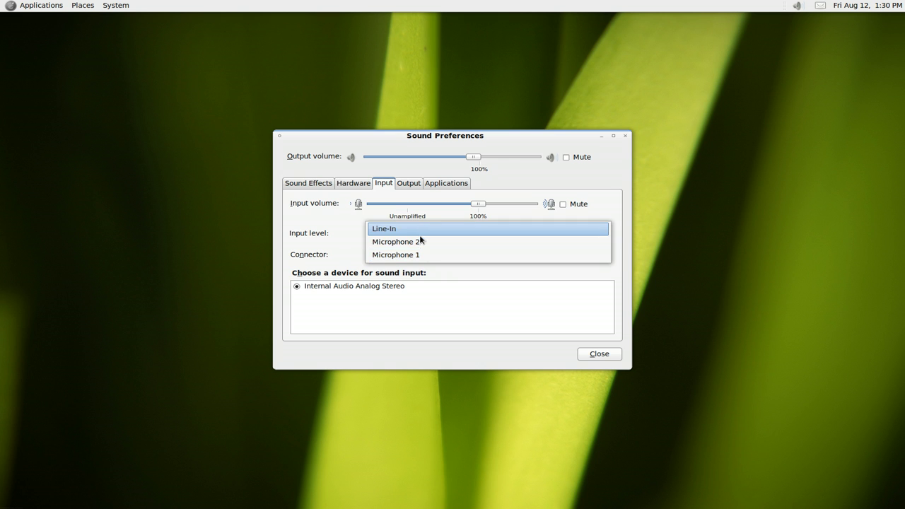
{"action": "left_click", "coordinate": [330, 254]}
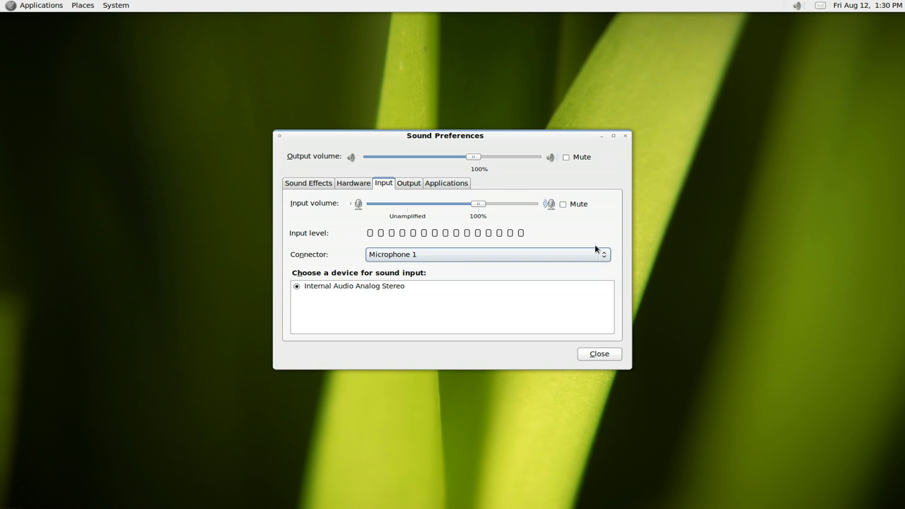
{"action": "left_click", "coordinate": [625, 136]}
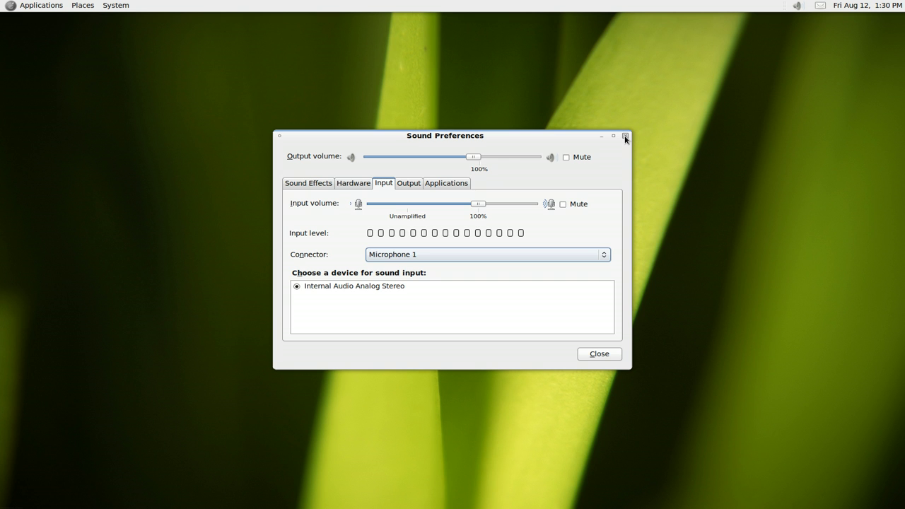